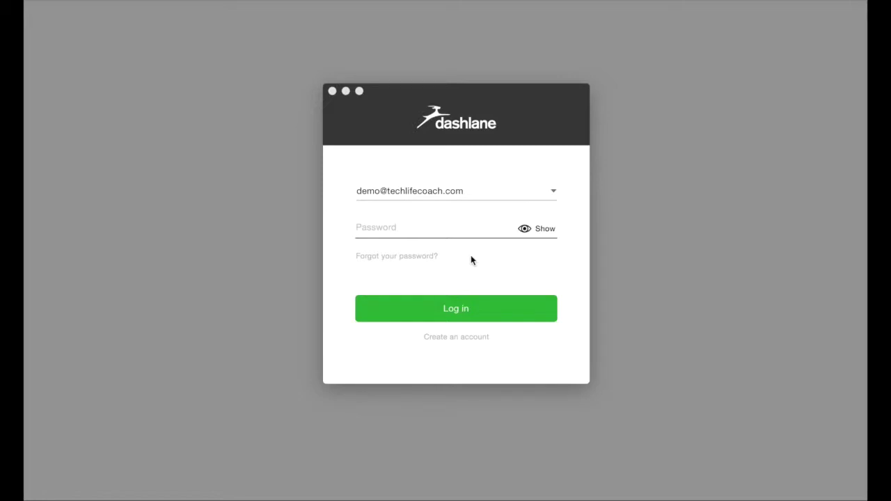
# - Enter the account's master password in the Password field
pyautogui.click(428, 232)
pyautogui.write('••••••')
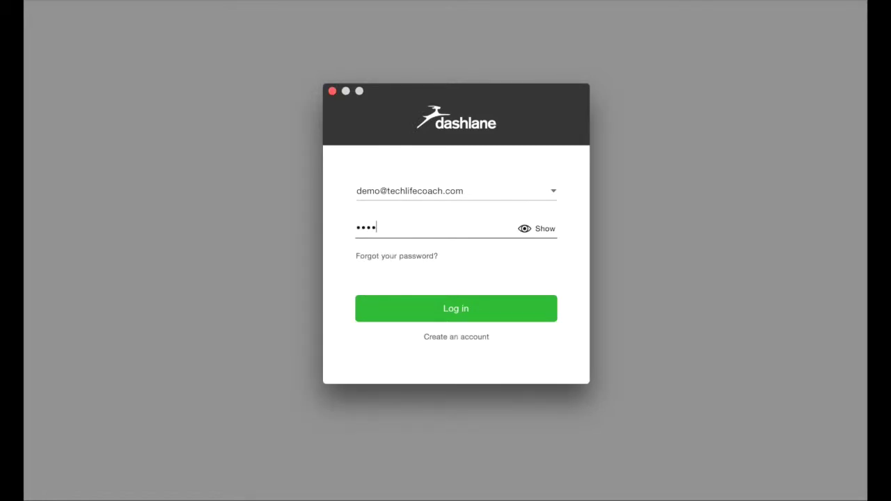
pyautogui.write('••')
# - Log in, go through the four welcome slides, and skip the 1Password import
pyautogui.click(442, 307)
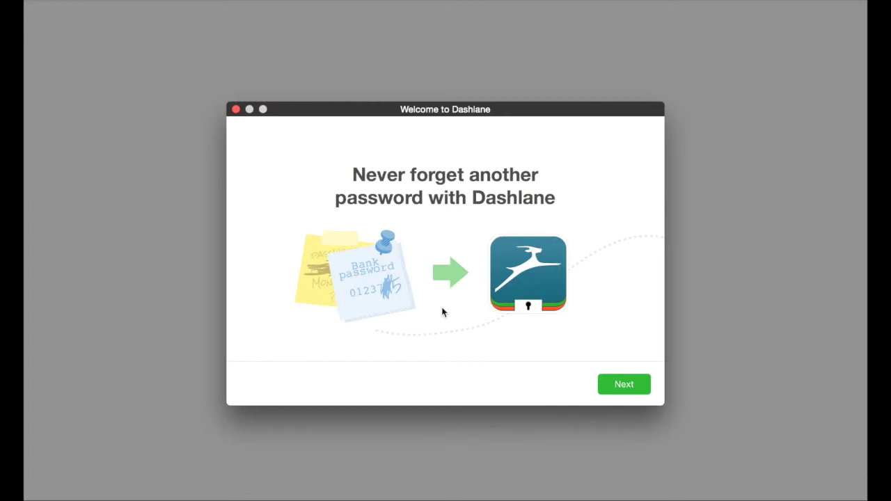
pyautogui.click(623, 385)
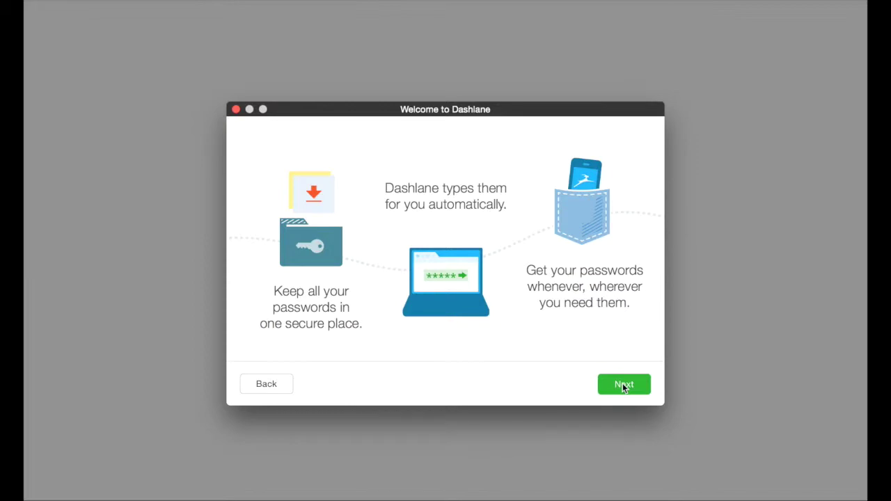
pyautogui.click(622, 385)
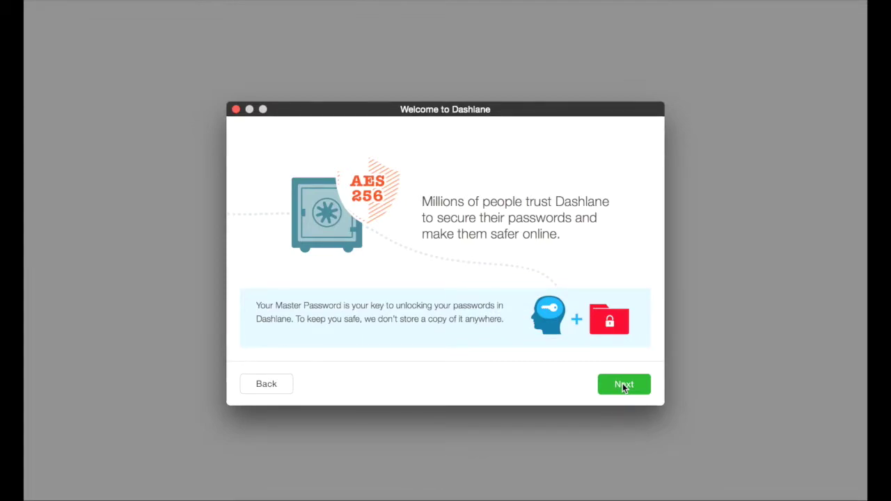
pyautogui.click(622, 385)
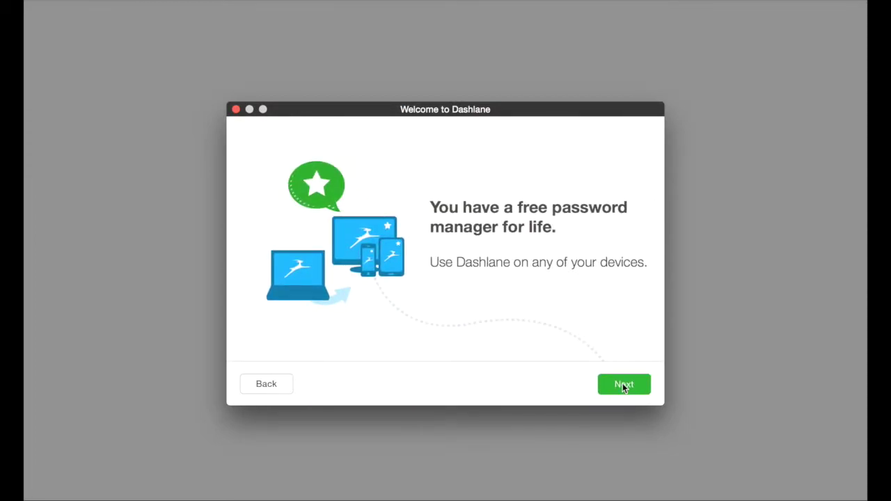
pyautogui.click(622, 385)
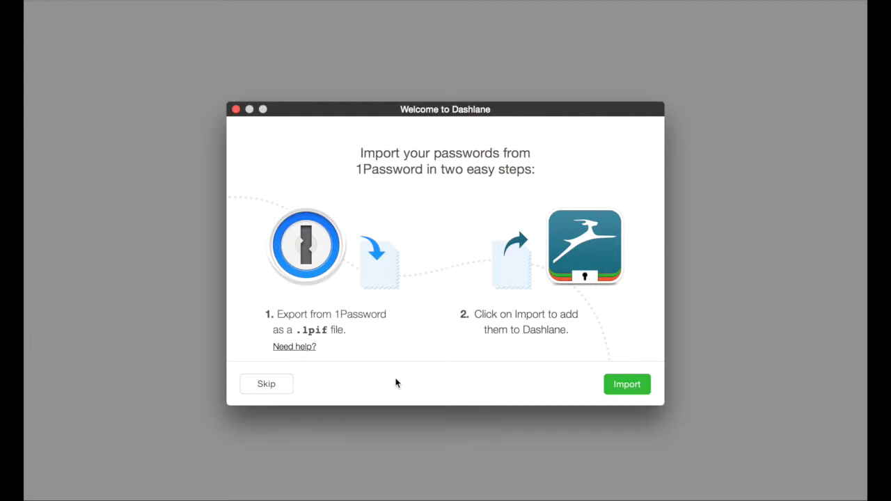
pyautogui.click(272, 387)
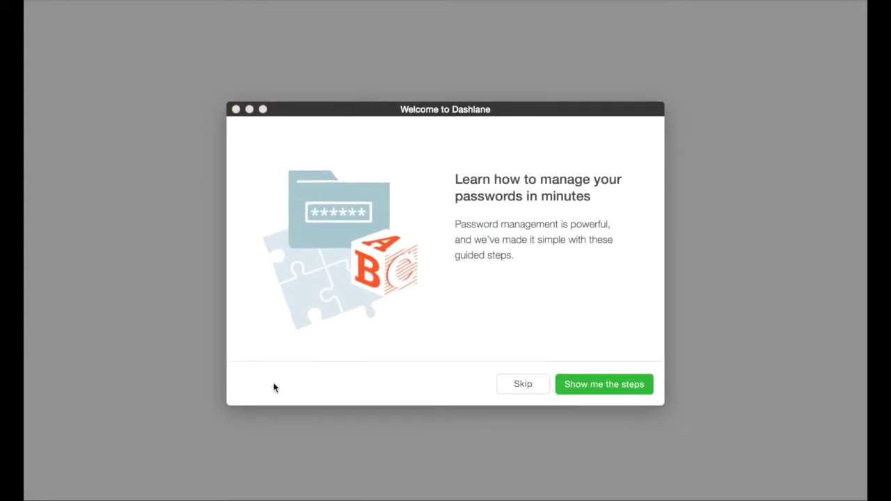
# - Skip the guided steps, view Getting Started, then go to the empty Passwords section
pyautogui.click(512, 387)
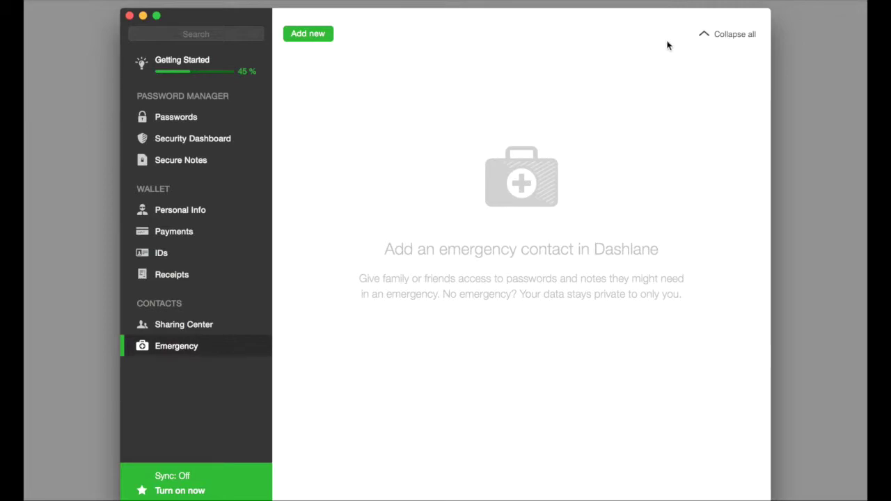
pyautogui.moveTo(649, 27); pyautogui.dragTo(649, 20)
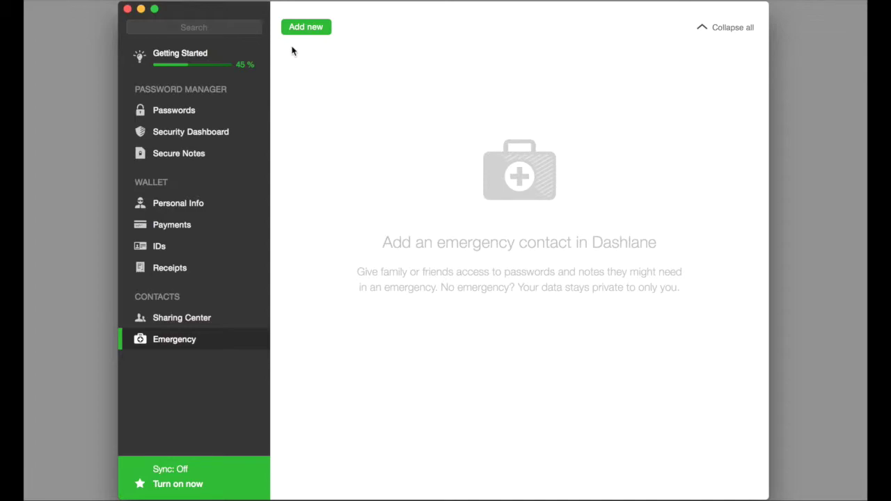
pyautogui.click(199, 58)
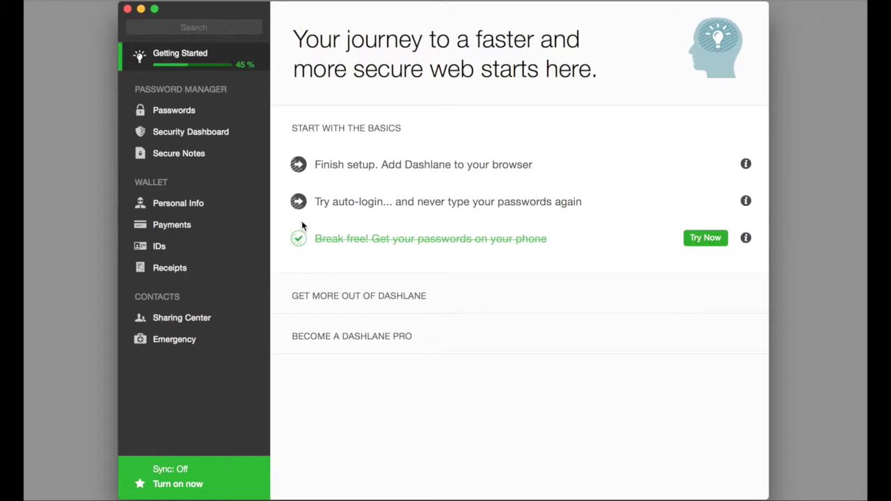
pyautogui.click(201, 112)
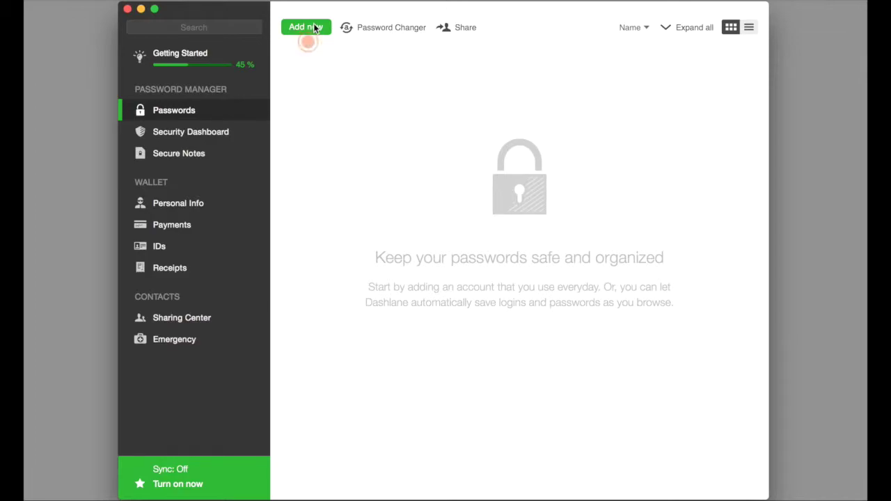
# - Add a new gmail.com password entry with the login e-mail and the account password
pyautogui.click(313, 28)
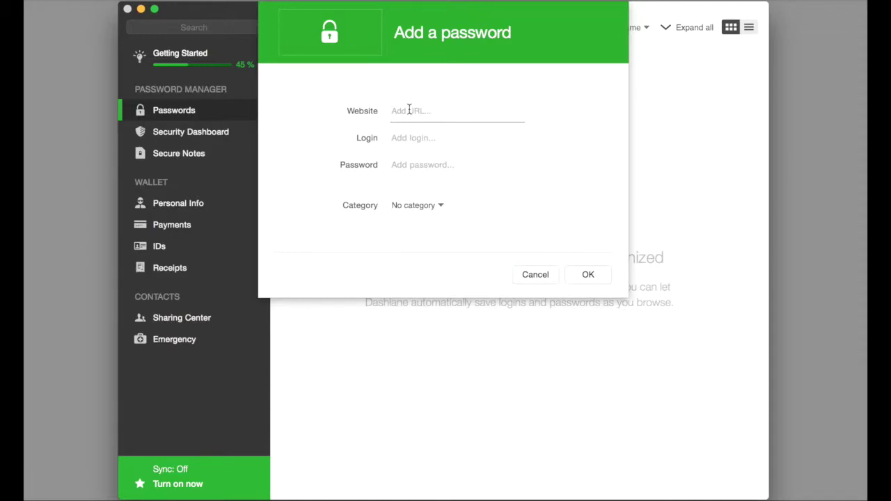
pyautogui.write('gmail.com')
pyautogui.press('Tab')
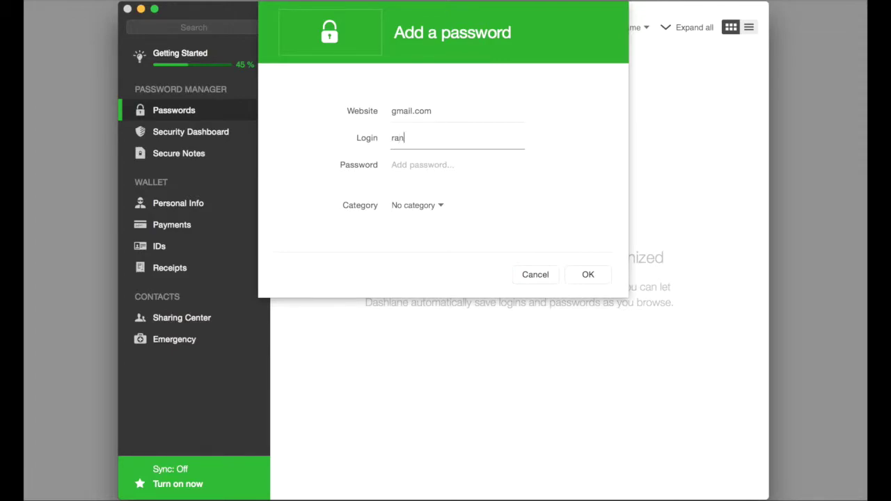
pyautogui.press('Tab')
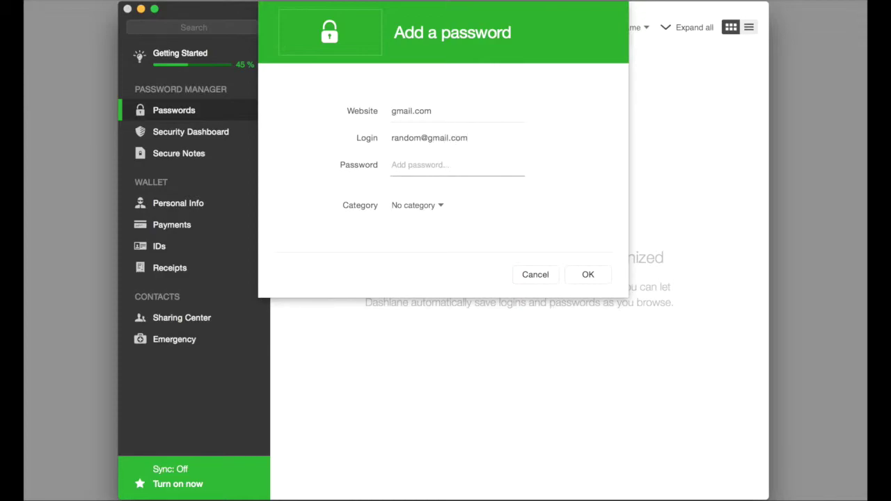
pyautogui.write('12345678')
# - Save the entry and rename it from gmail.com to 'random gmail account'
pyautogui.click(586, 277)
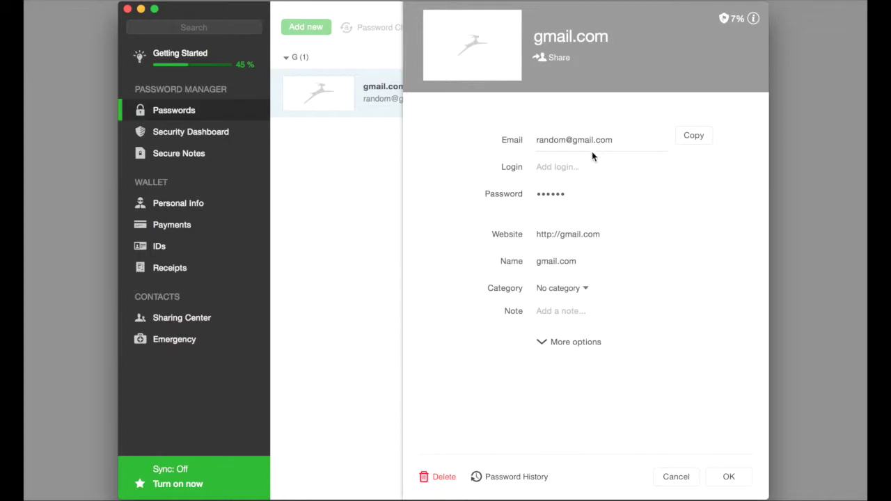
pyautogui.click(580, 261)
pyautogui.moveTo(580, 261); pyautogui.dragTo(531, 260)
pyautogui.click(528, 261)
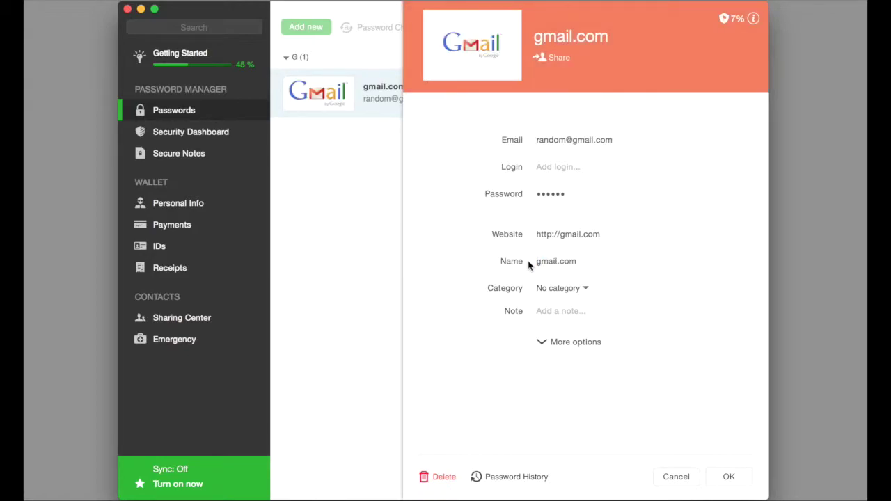
pyautogui.click(538, 261)
pyautogui.write('random gmail account')
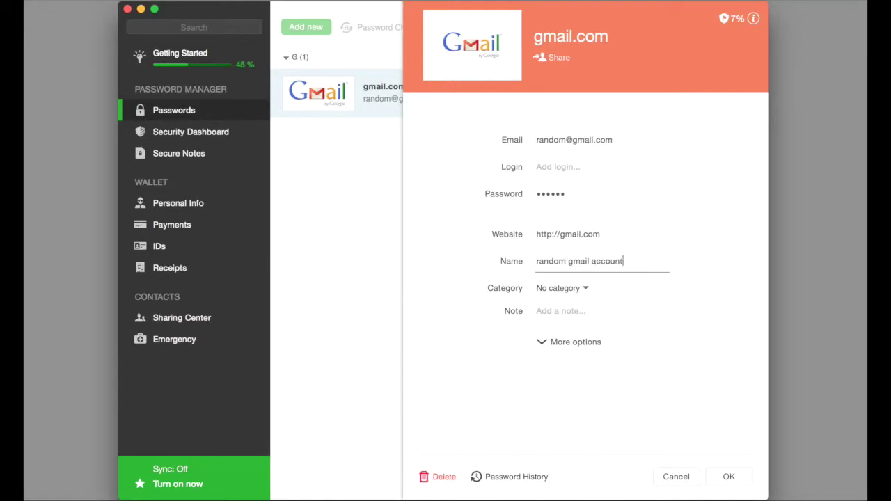
# - File the entry under Tech with the note 'this is not a real account' and save
pyautogui.click(567, 289)
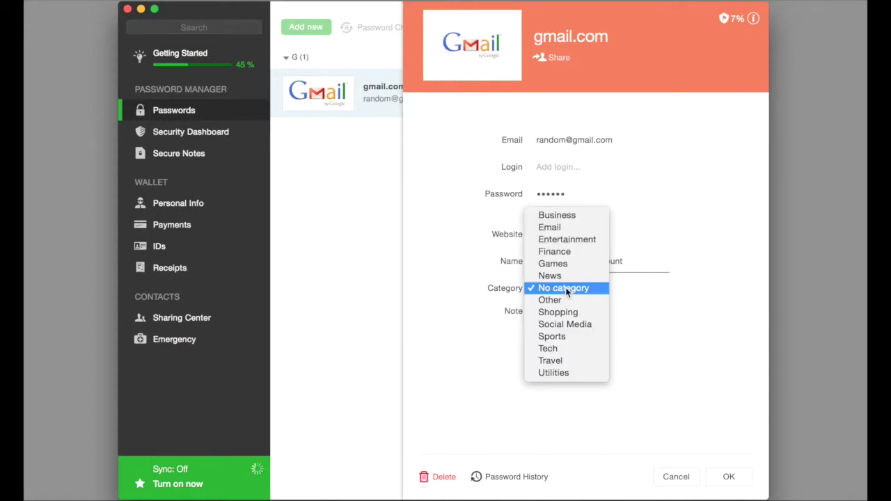
pyautogui.click(565, 348)
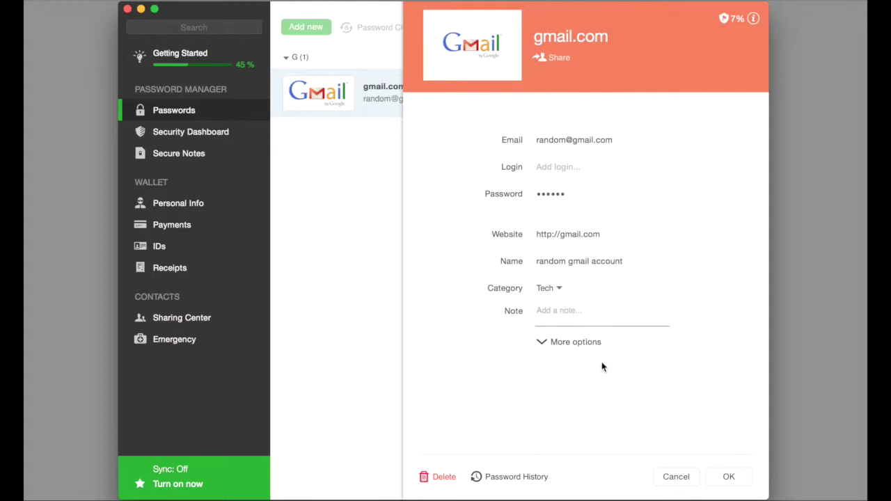
pyautogui.write('this is not a real account')
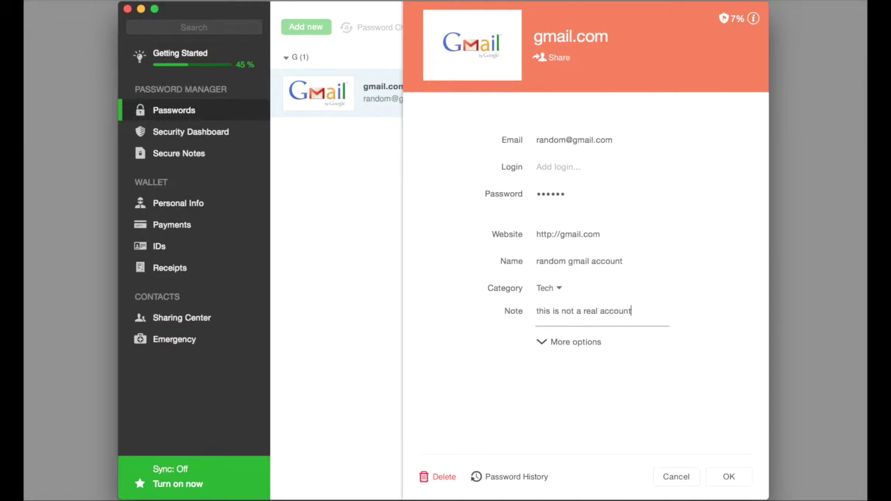
pyautogui.click(728, 478)
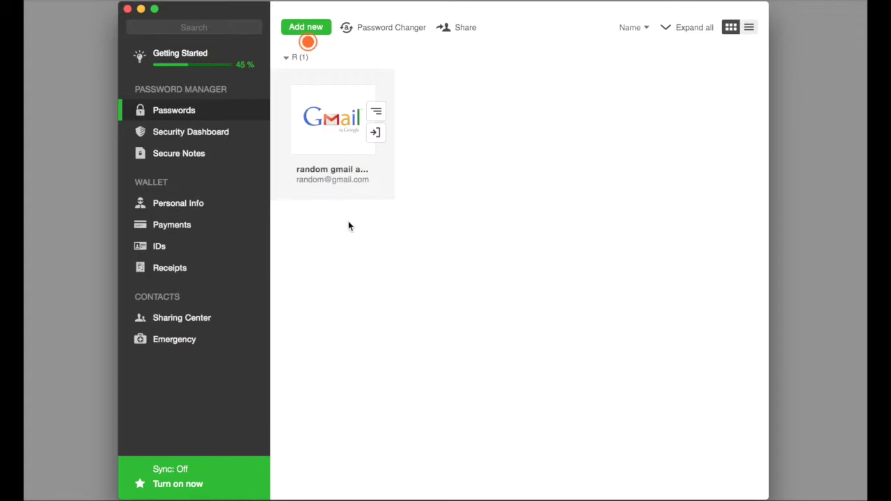
# - Check the Security Dashboard's 97.0% score and choose Replace now for the weak gmail.com password
pyautogui.click(210, 134)
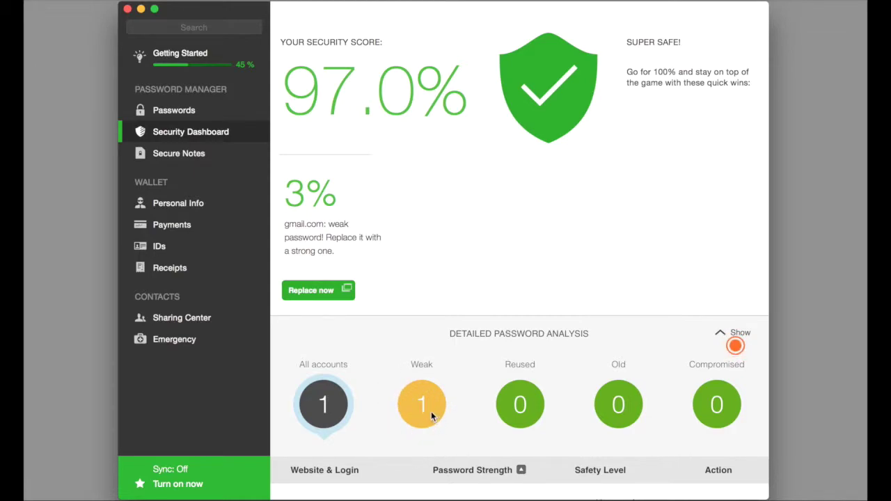
pyautogui.click(325, 292)
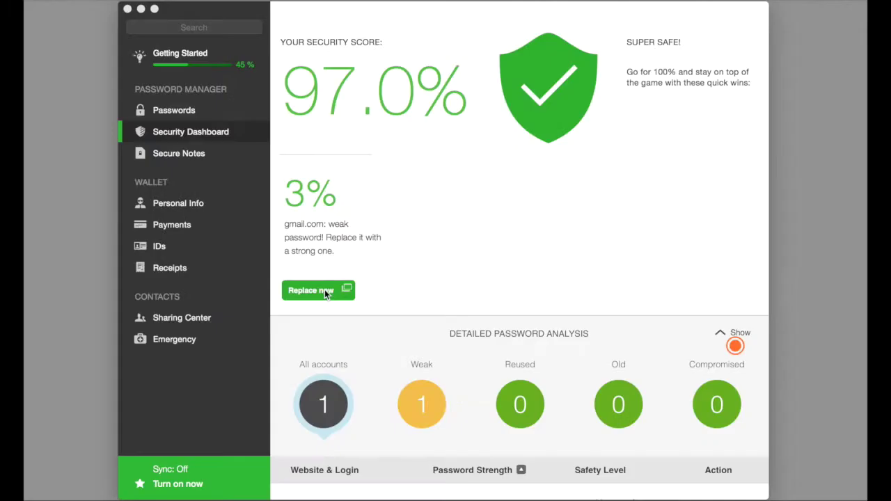
# - In Secure Notes, create a Legal document note and close its editor without filling it in
pyautogui.click(224, 156)
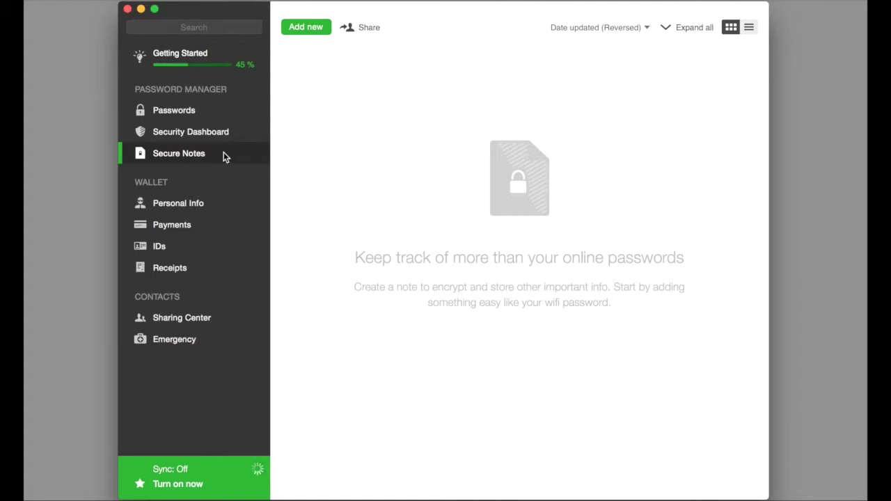
pyautogui.click(301, 31)
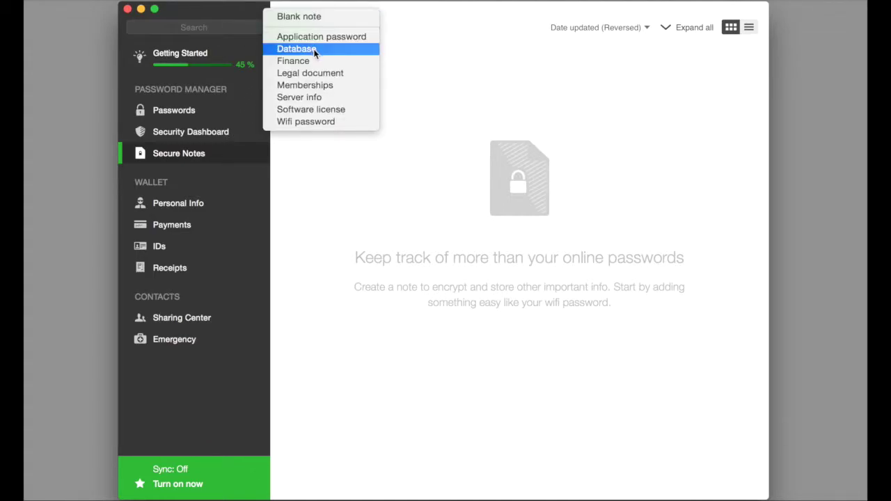
pyautogui.click(341, 80)
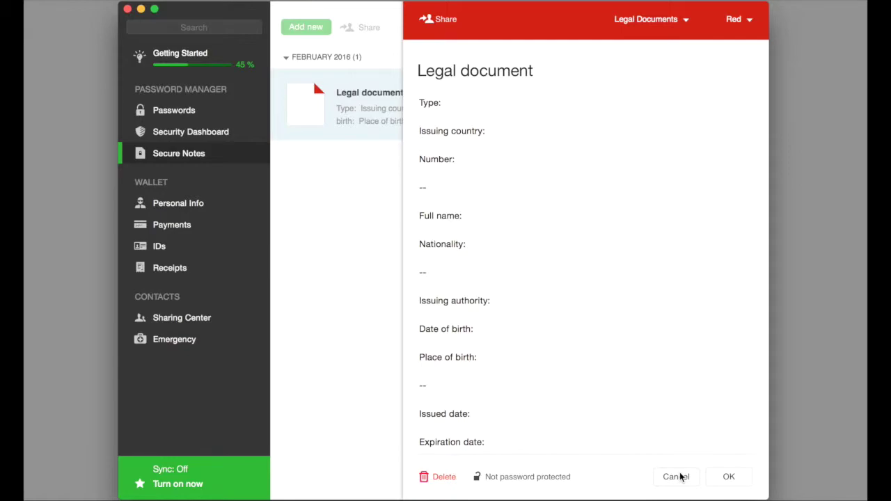
pyautogui.click(677, 477)
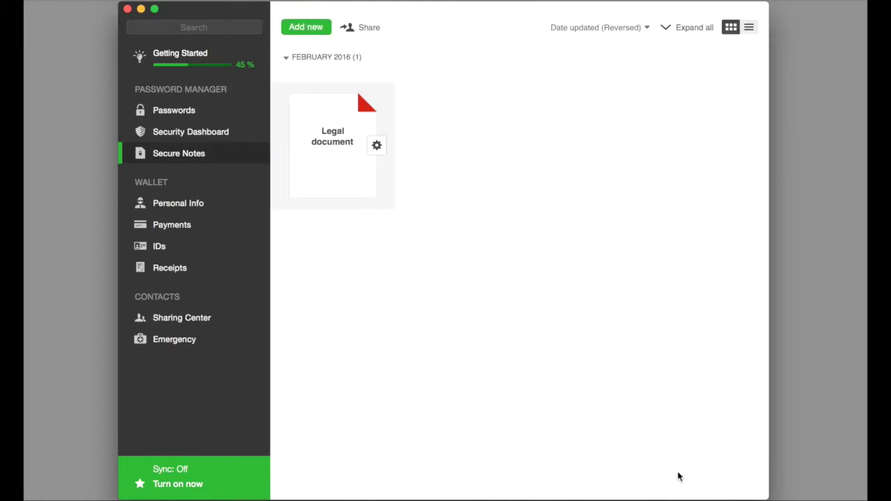
# - Look at Personal Info, then start a credit/debit card in Payments and cancel it
pyautogui.click(179, 197)
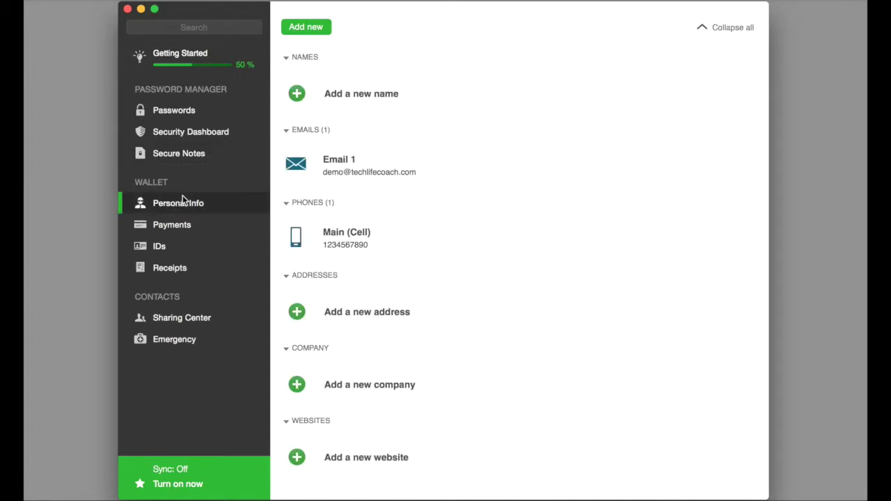
pyautogui.moveTo(323, 171)
pyautogui.click(203, 226)
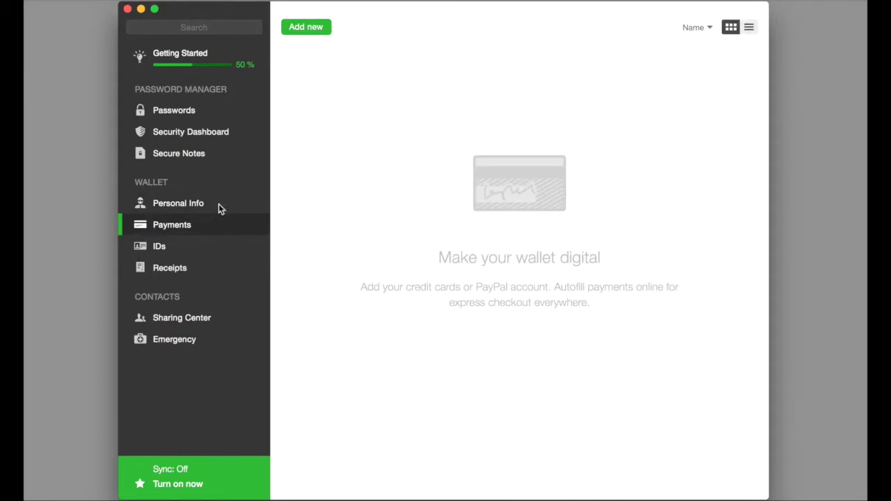
pyautogui.click(314, 28)
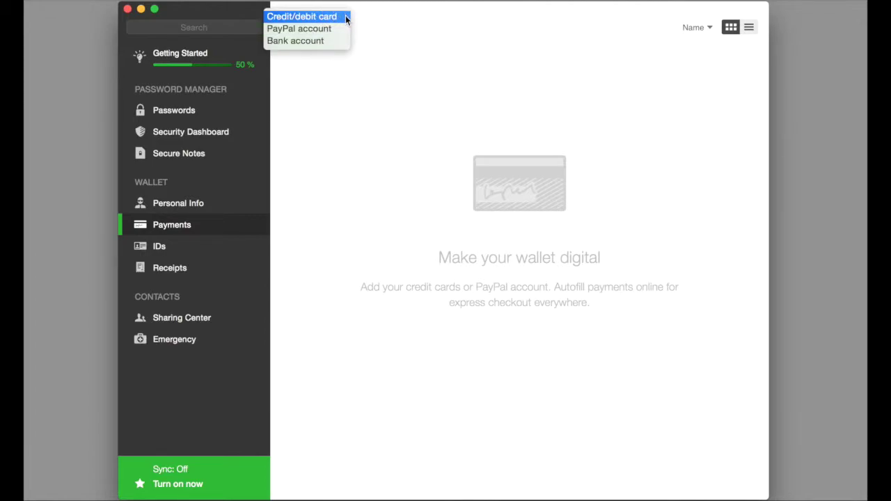
pyautogui.press('Escape')
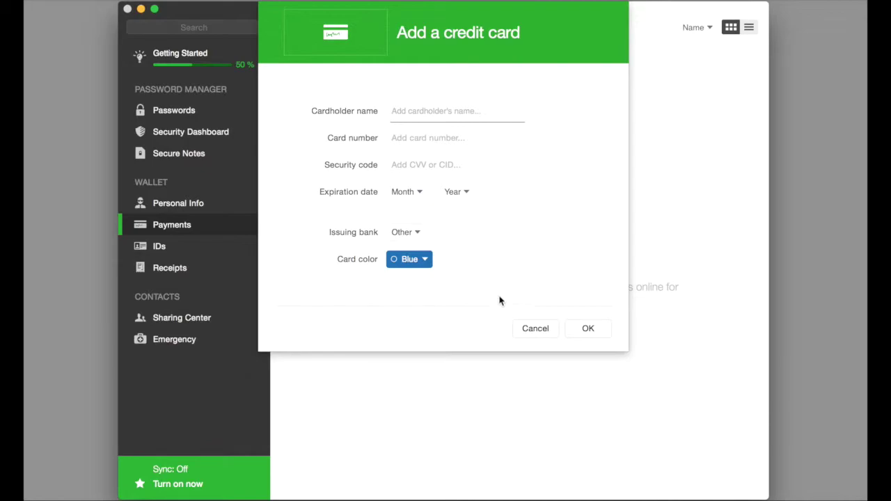
pyautogui.click(535, 329)
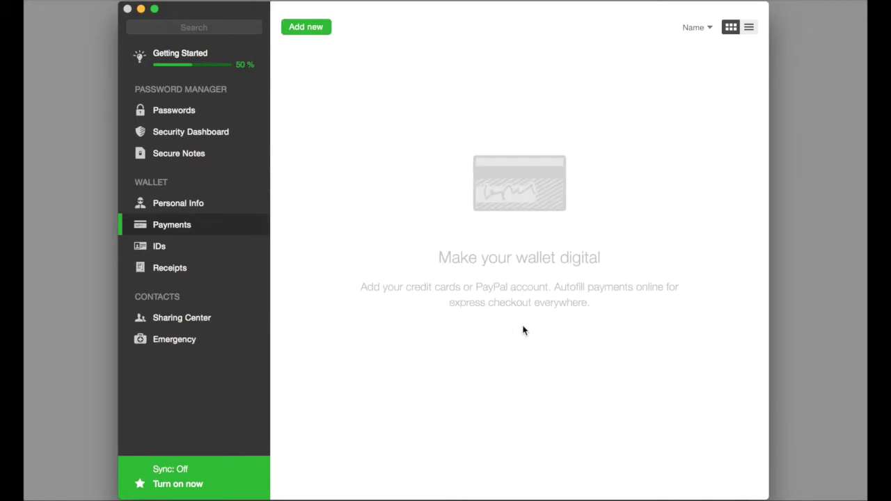
# - Check the ID types in IDs without adding one, then go to the empty Receipts section
pyautogui.click(186, 252)
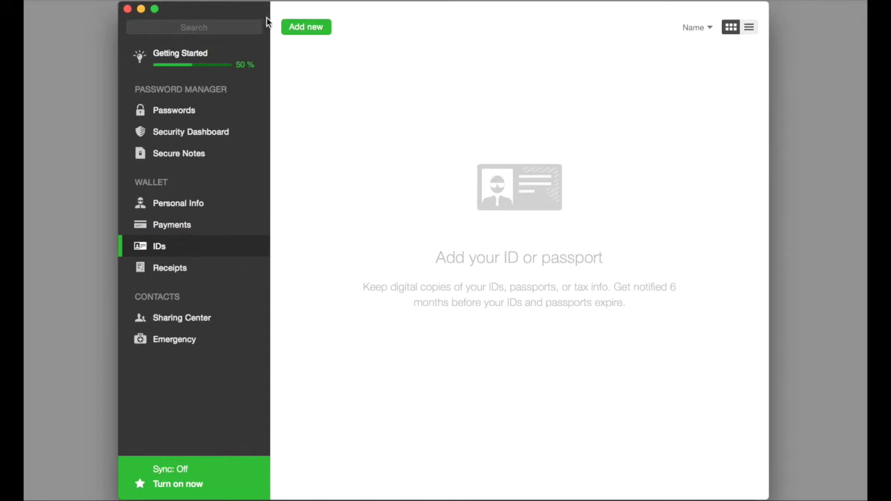
pyautogui.click(300, 30)
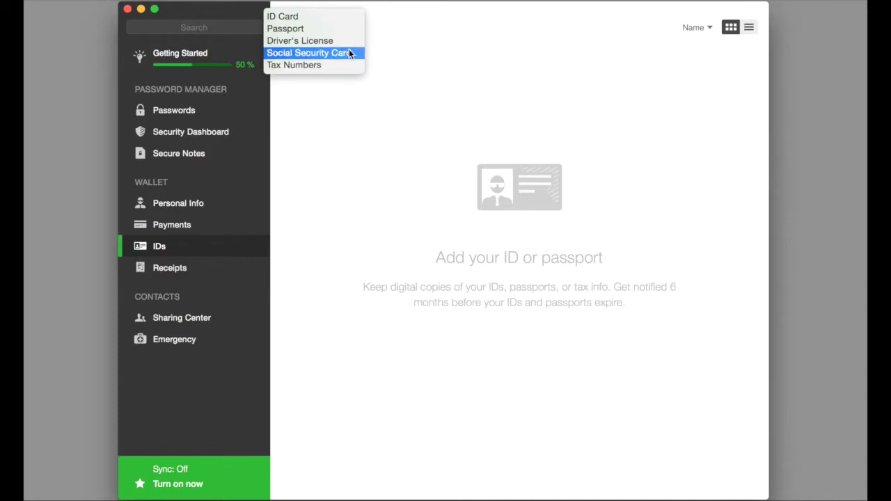
pyautogui.click(350, 160)
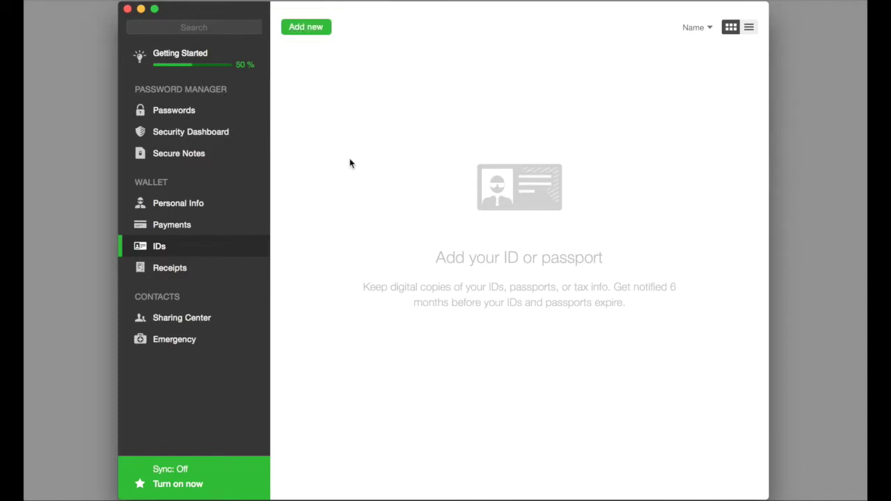
pyautogui.click(214, 270)
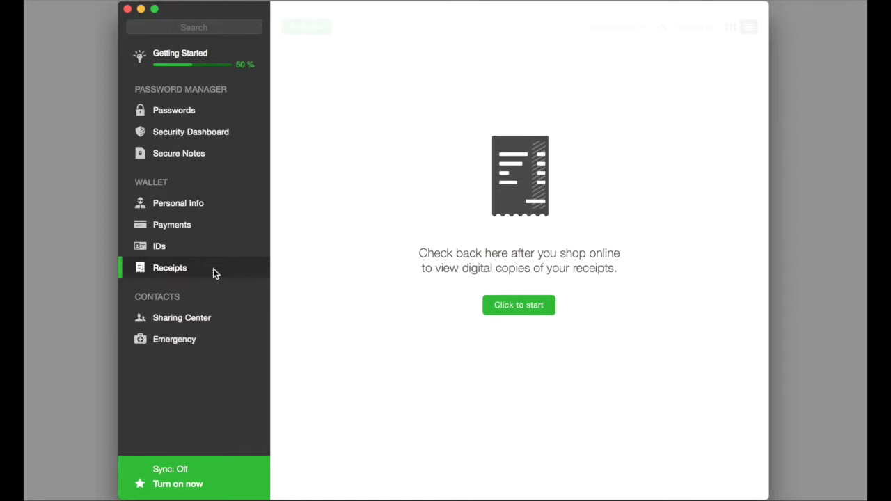
# - Visit Emergency, then Sharing Center, then return to the empty Emergency contacts page
pyautogui.click(171, 340)
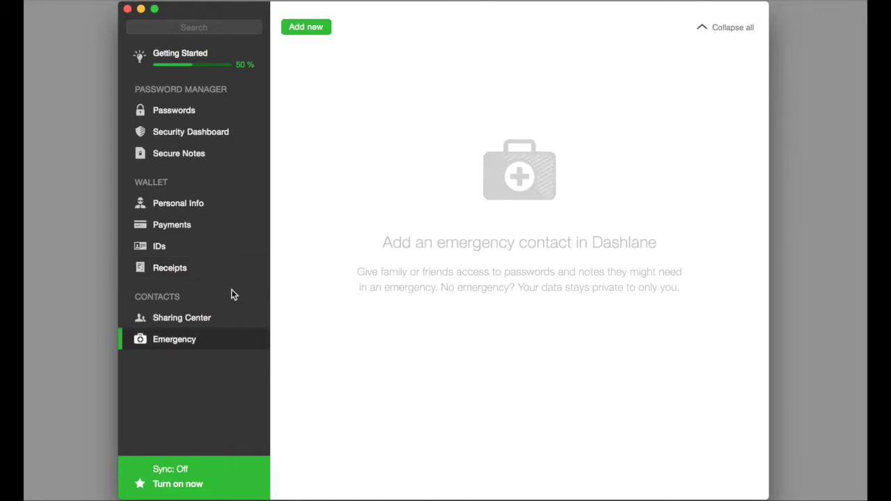
pyautogui.click(194, 321)
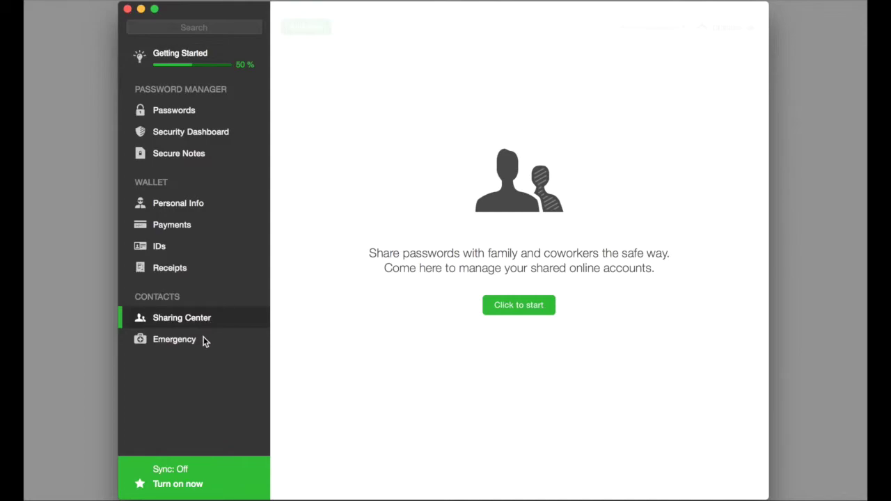
pyautogui.click(205, 341)
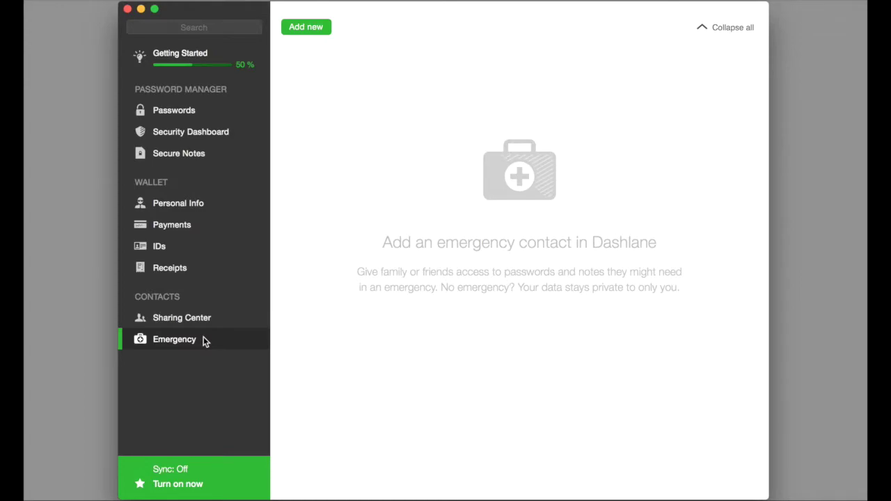
pyautogui.click(199, 474)
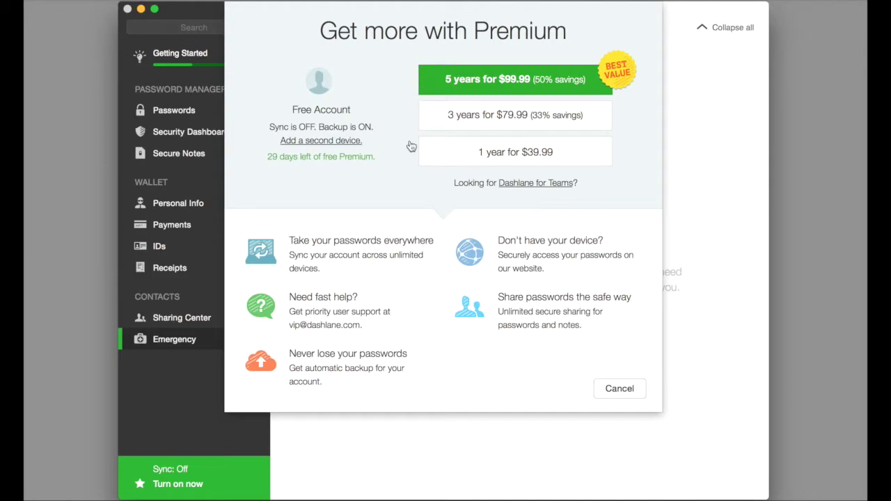
pyautogui.press('Escape')
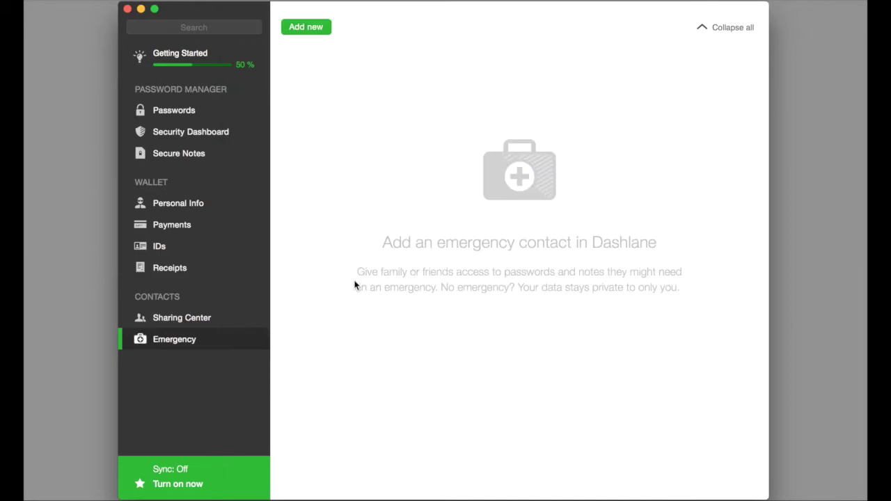
# - Go back to the Passwords list to show the saved gmail.com login
pyautogui.click(217, 116)
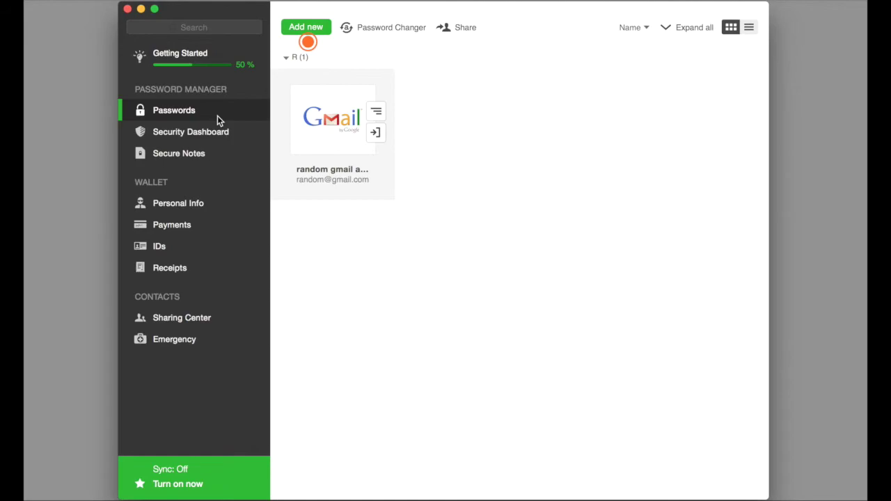